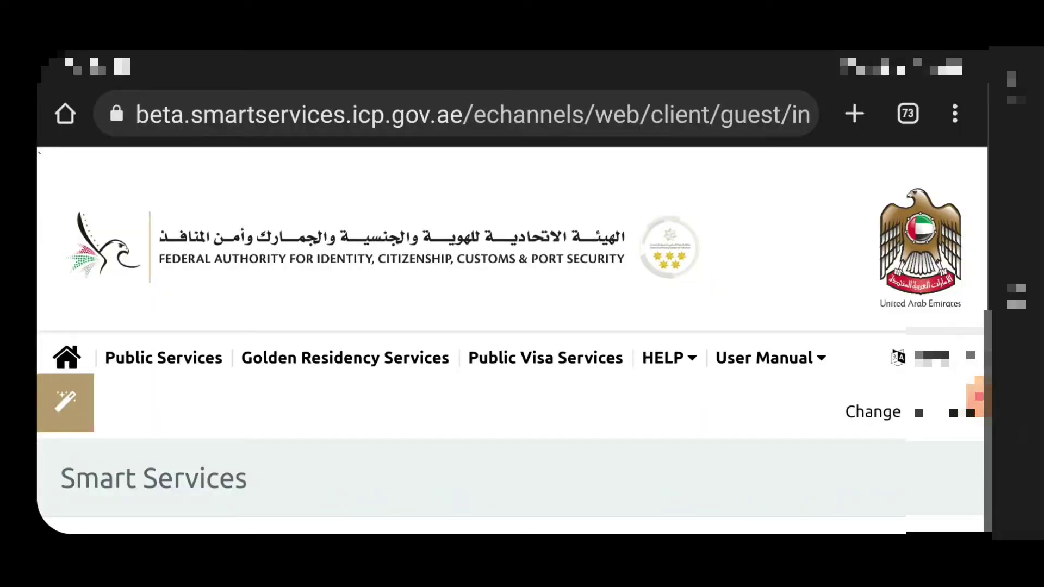
scroll(513, 326, "down", 2)
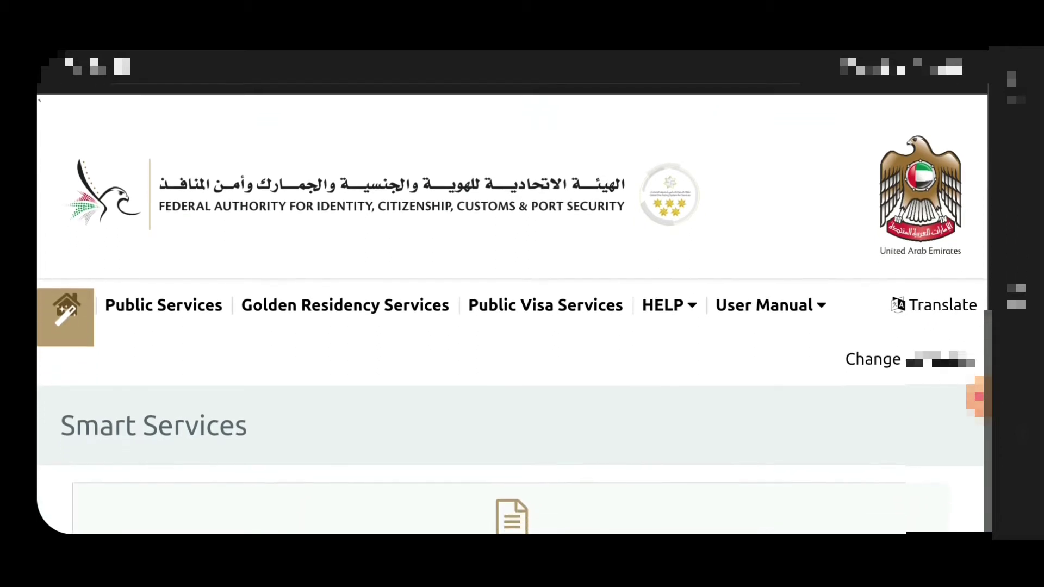
scroll(512, 327, "up", 2)
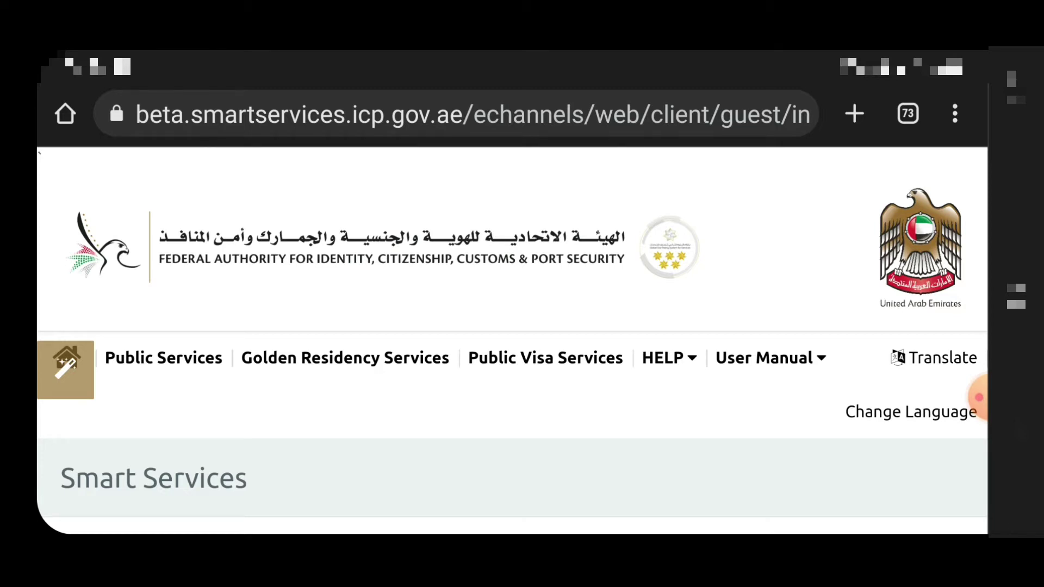
scroll(513, 327, "down", 3)
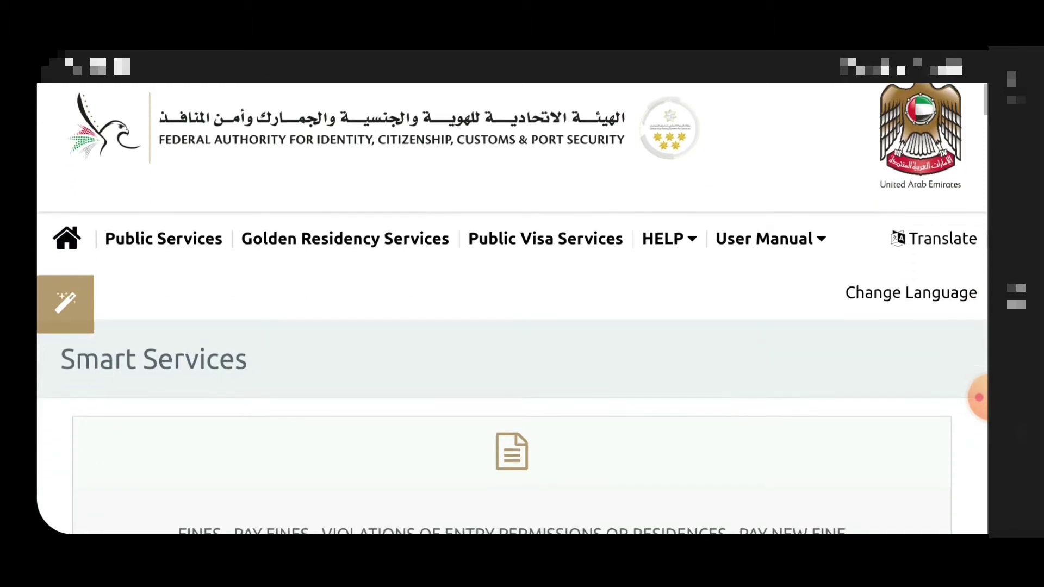
scroll(512, 327, "up", 1)
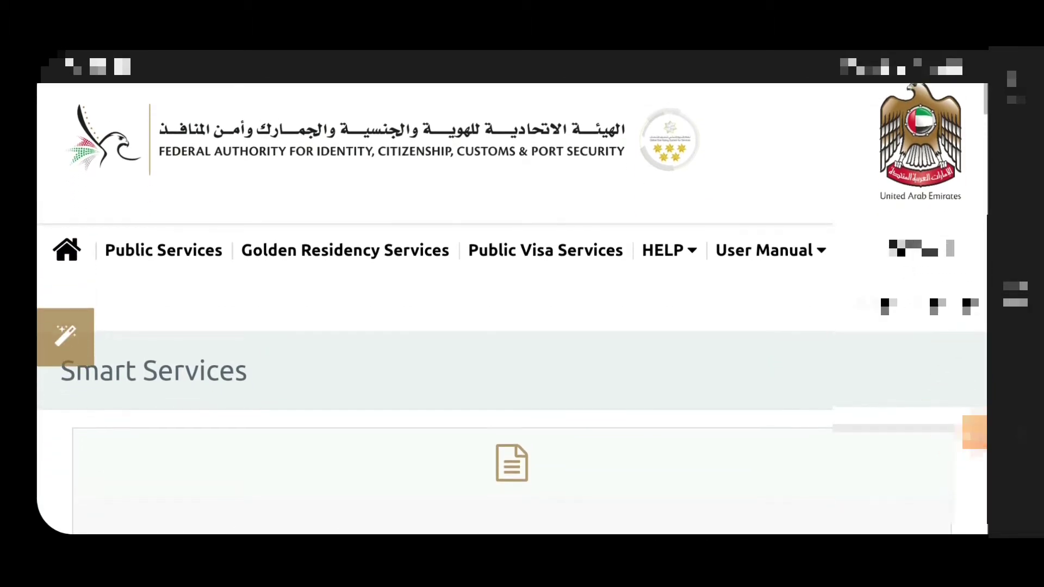
scroll(512, 326, "down", 5)
scroll(512, 326, "down", 3)
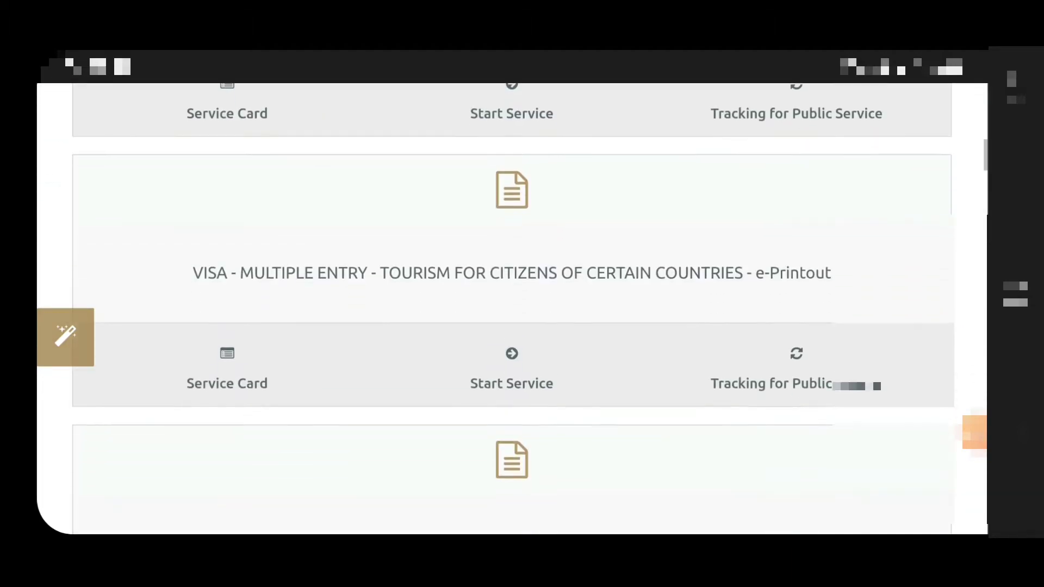
scroll(513, 327, "down", 3)
scroll(513, 327, "down", 3)
scroll(513, 327, "down", 3)
scroll(513, 326, "down", 3)
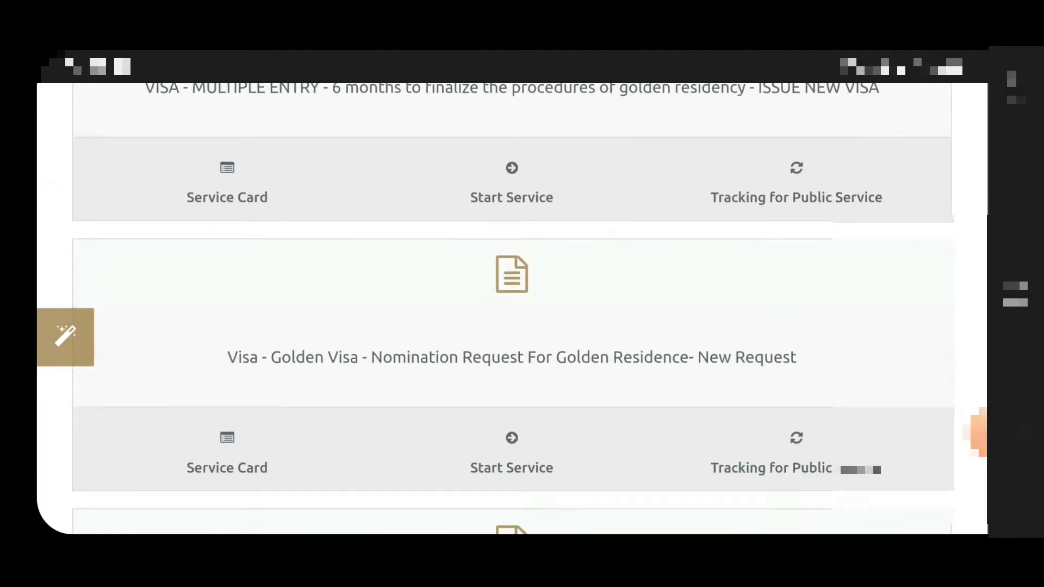
scroll(513, 326, "down", 3)
scroll(513, 327, "down", 3)
scroll(512, 326, "down", 3)
scroll(512, 327, "down", 5)
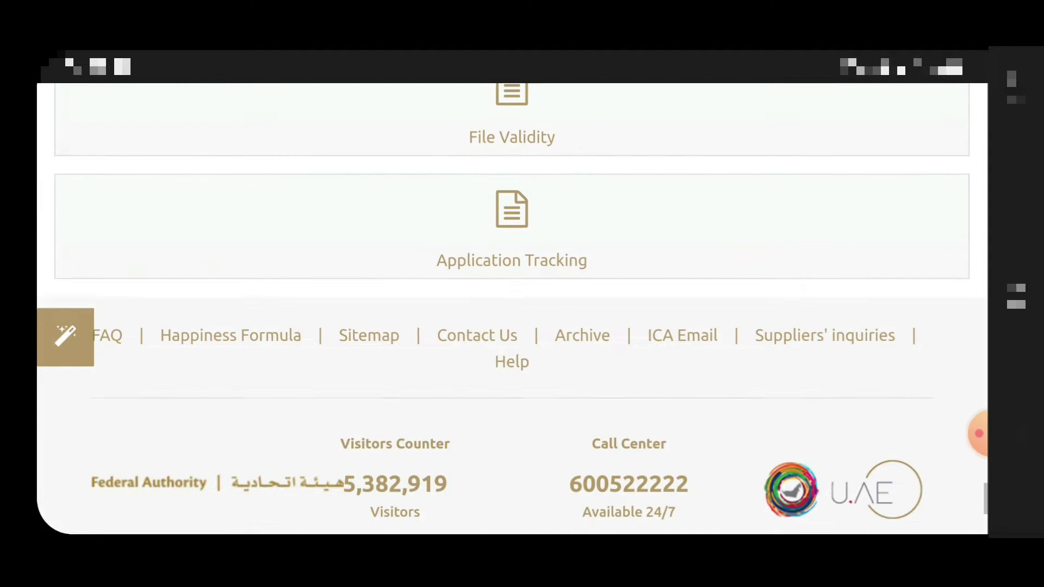
scroll(513, 326, "down", 2)
scroll(512, 327, "up", 1)
scroll(513, 326, "up", 2)
scroll(513, 326, "up", 1)
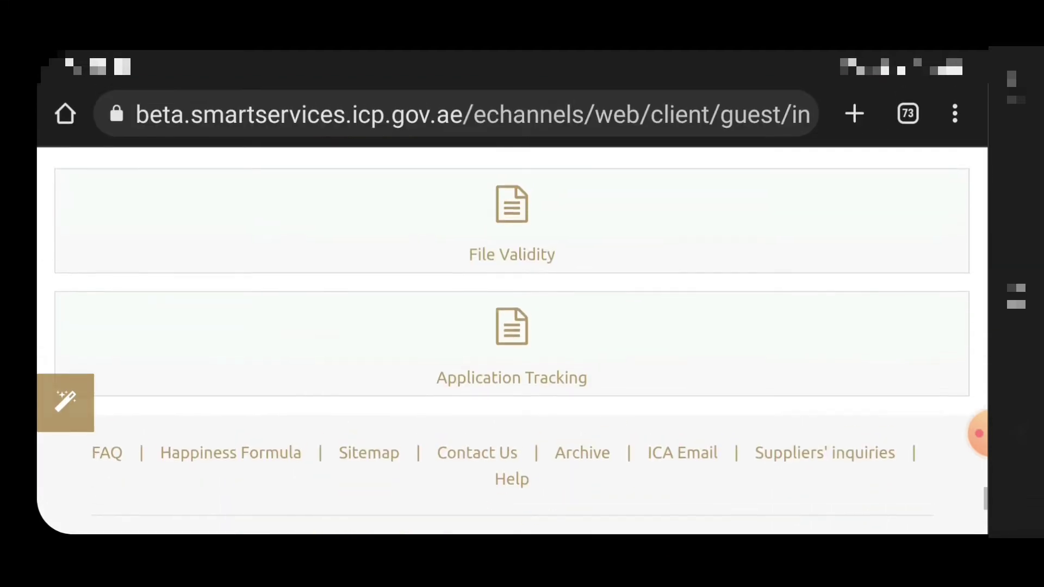
scroll(512, 327, "up", 2)
scroll(513, 326, "left", 1)
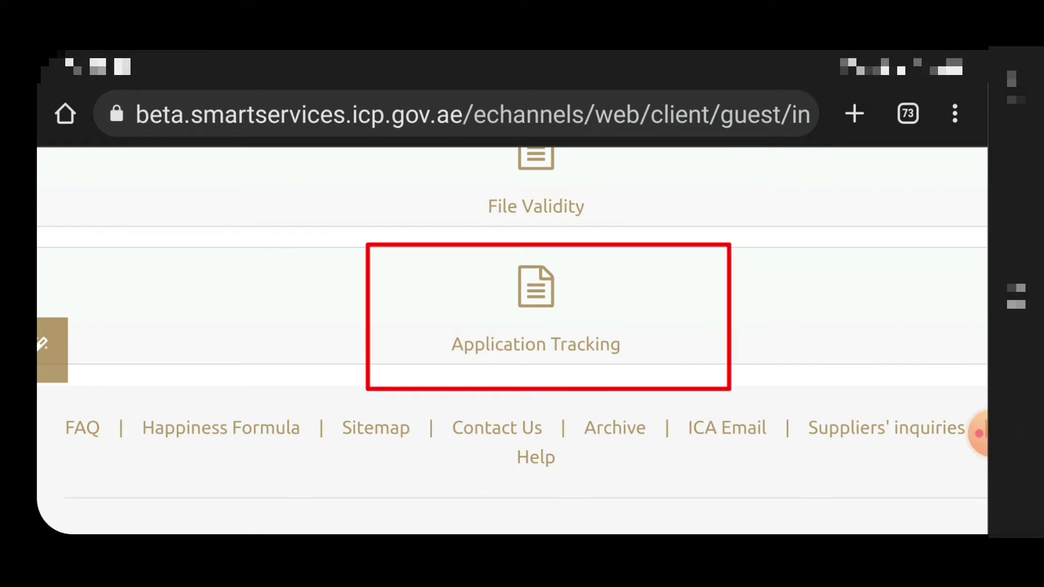
Step: Open the Application Tracking service from the ICP Smart Services cards
left_click(536, 344)
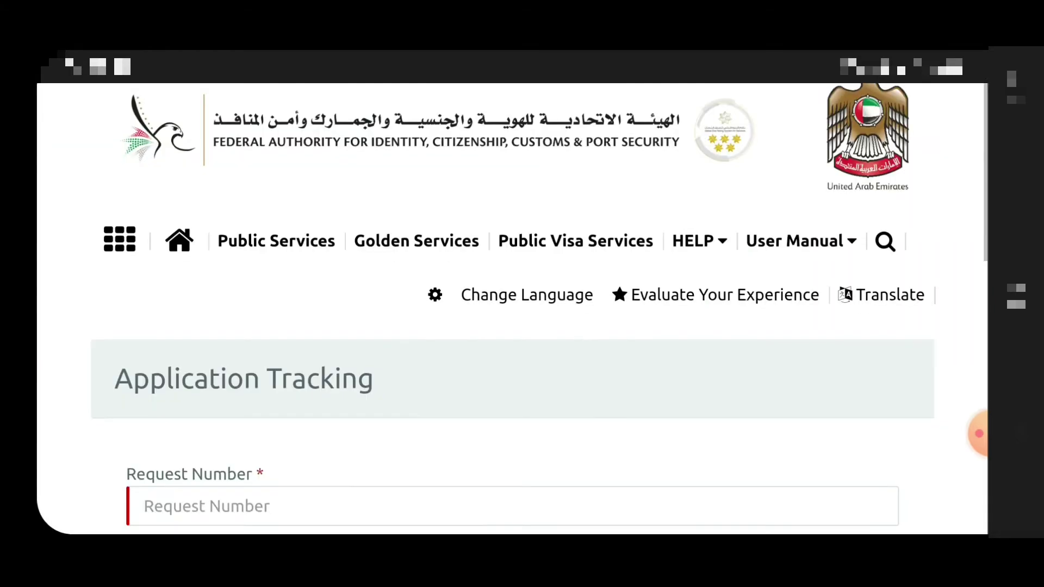
scroll(522, 326, "down", 1)
scroll(523, 326, "down", 1)
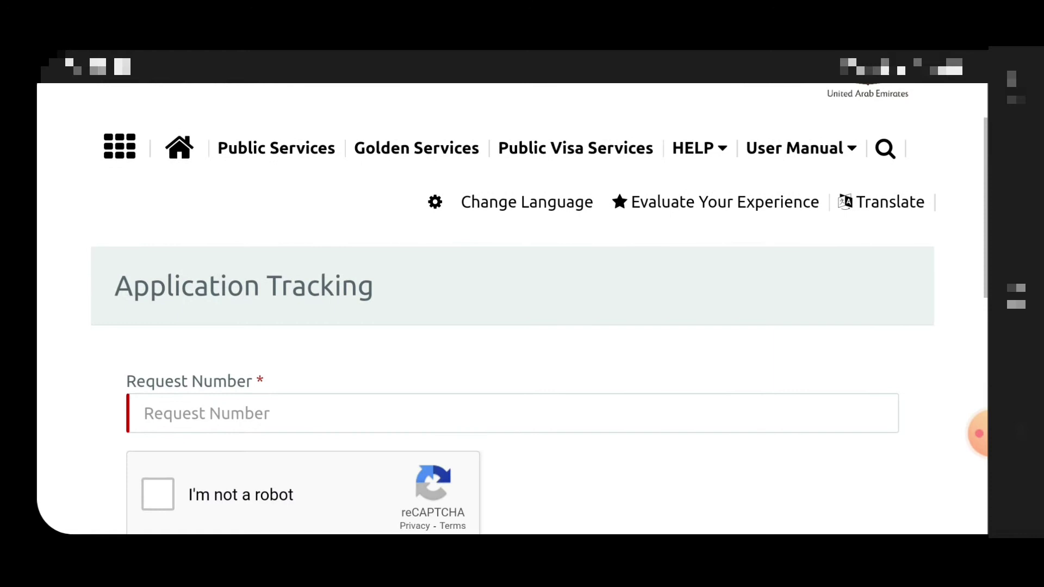
scroll(522, 327, "down", 1)
scroll(523, 326, "down", 1)
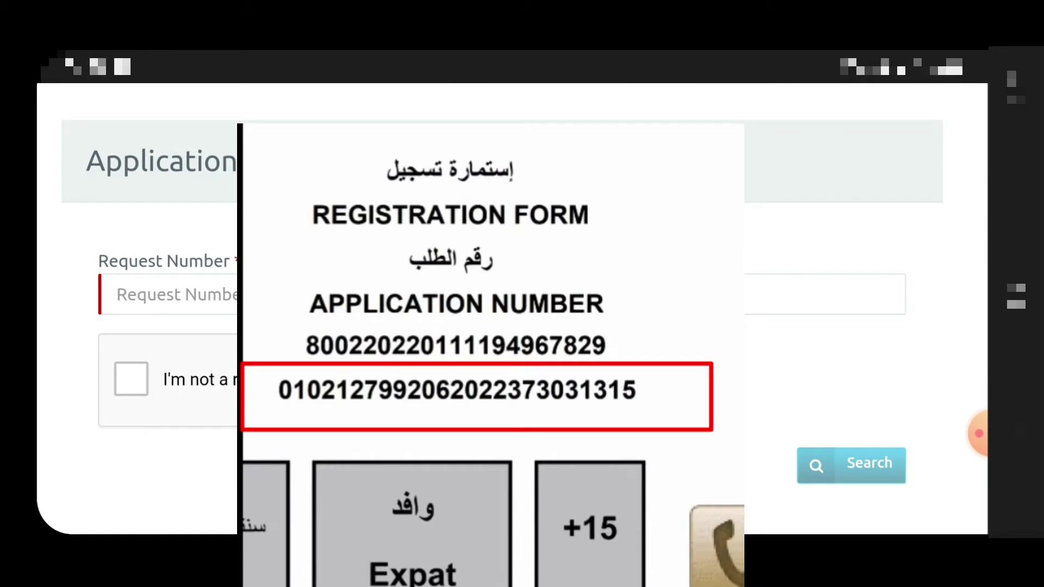
left_click(167, 294)
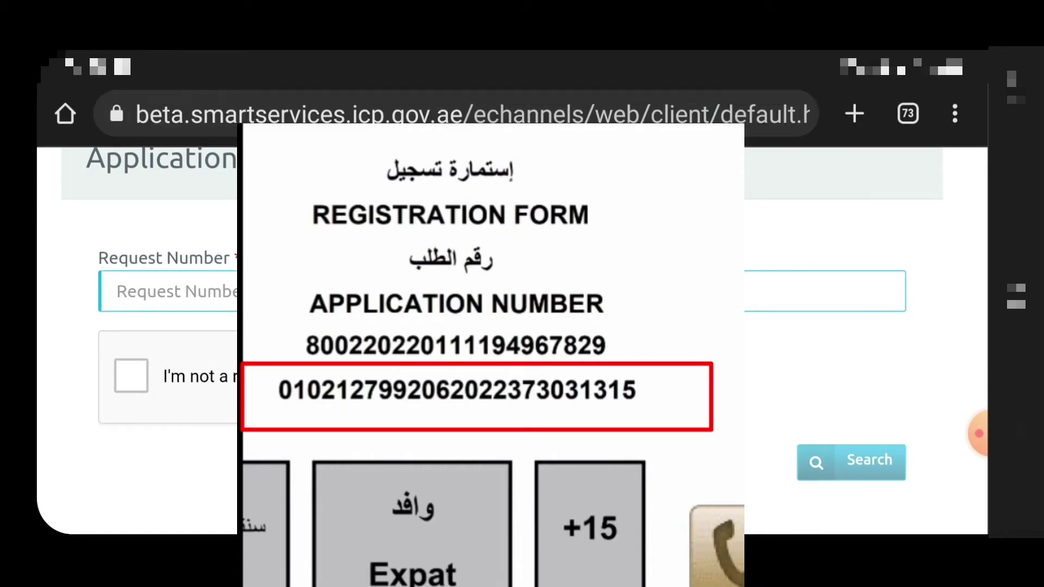
scroll(522, 326, "up", 3)
left_click(118, 396)
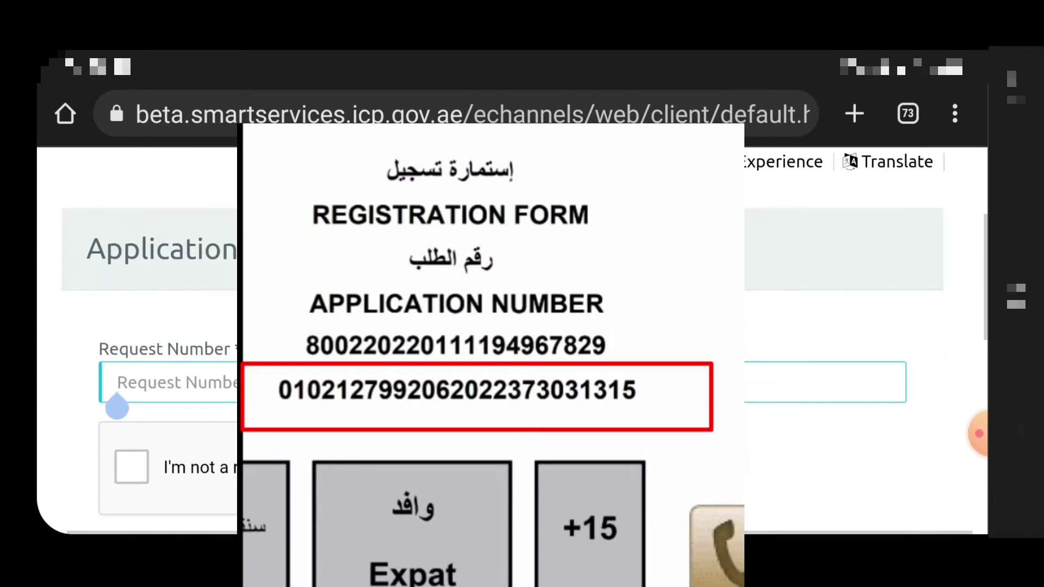
left_click(116, 406)
left_click(116, 335)
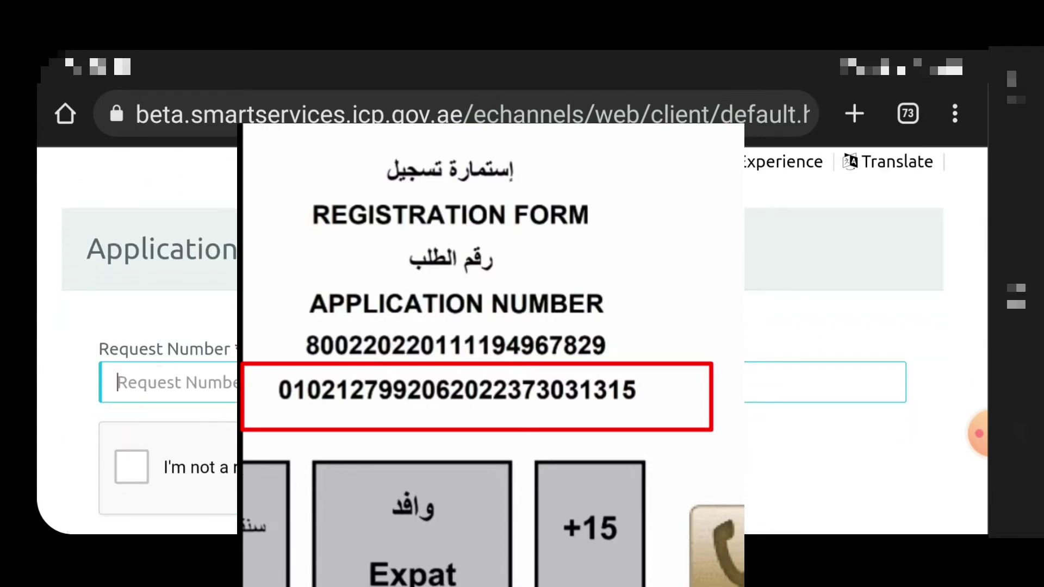
scroll(523, 326, "down", 2)
left_click(132, 364)
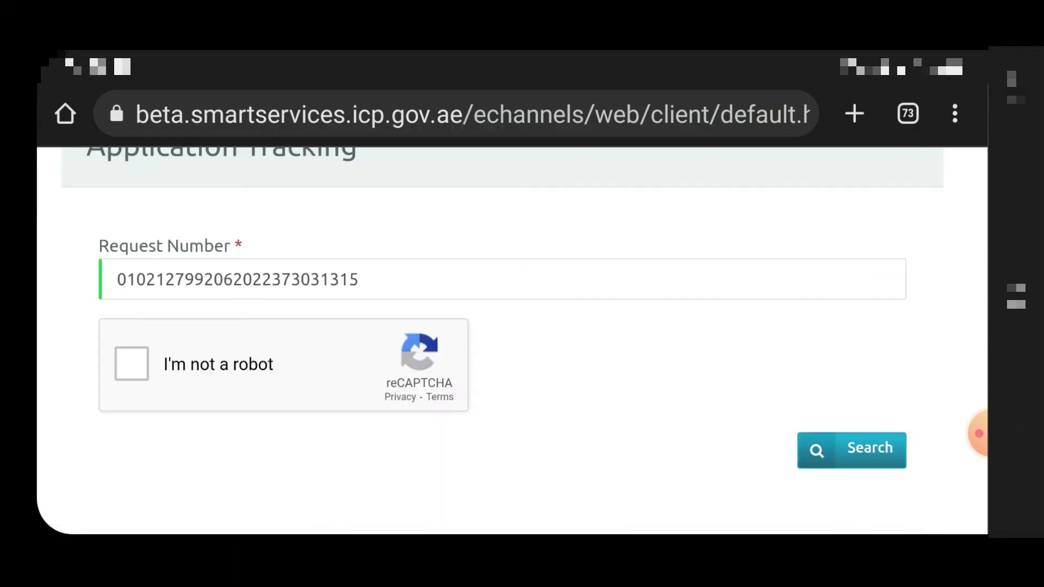
scroll(512, 310, "down", 5)
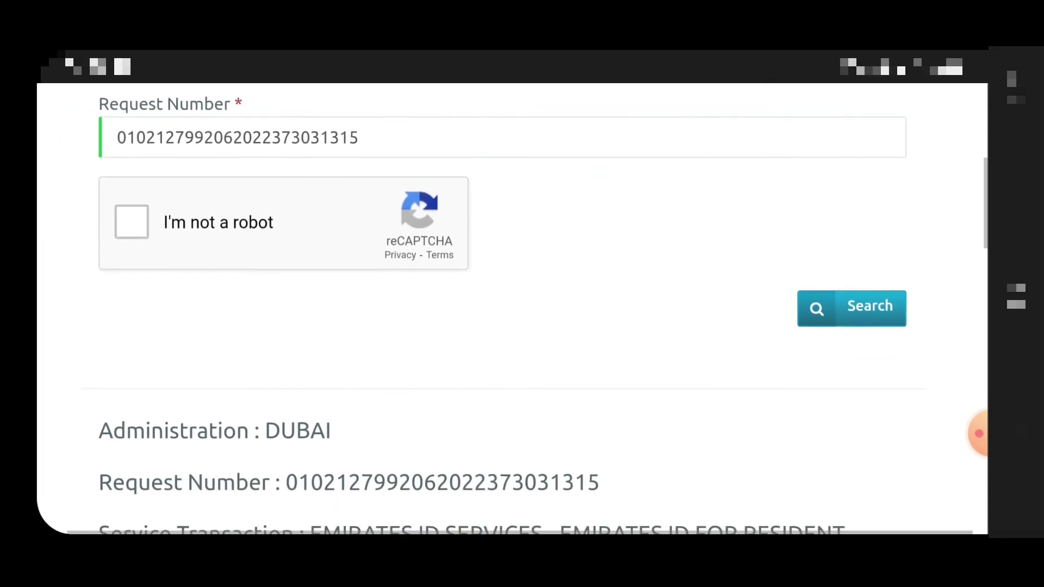
scroll(512, 310, "down", 3)
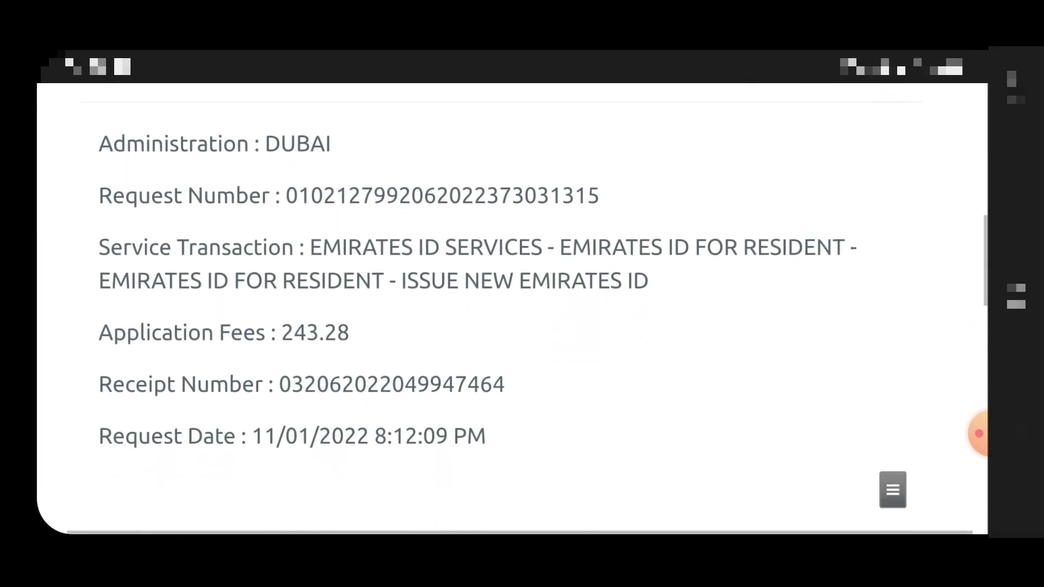
scroll(513, 311, "down", 3)
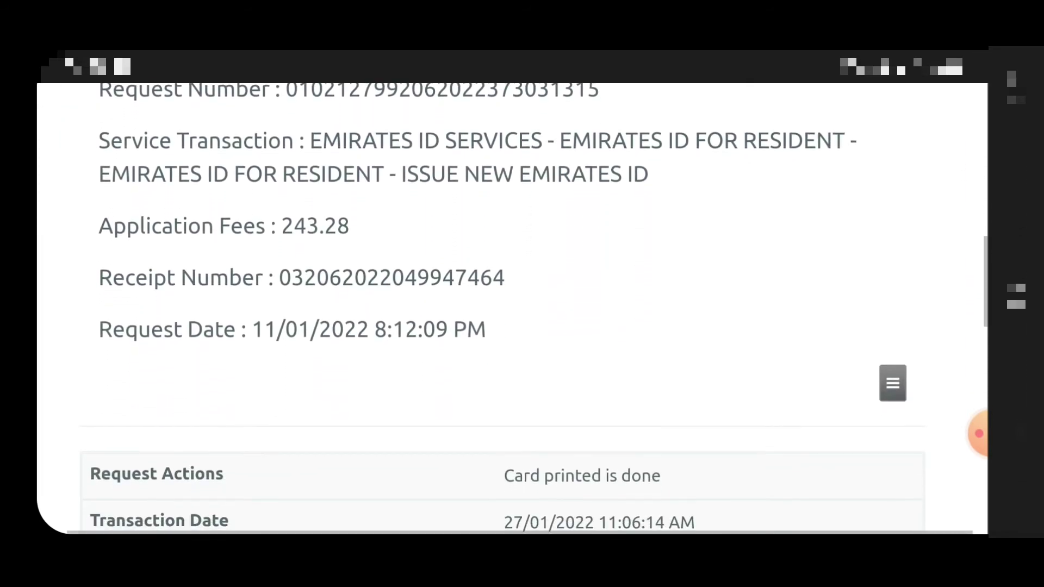
scroll(512, 310, "down", 3)
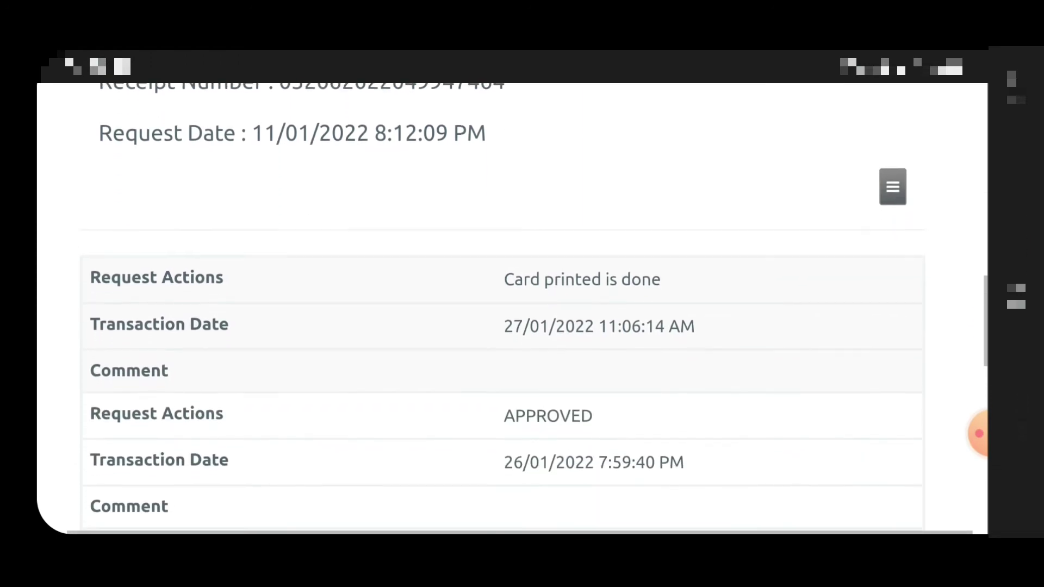
scroll(513, 310, "down", 2)
scroll(512, 310, "down", 2)
scroll(513, 310, "down", 3)
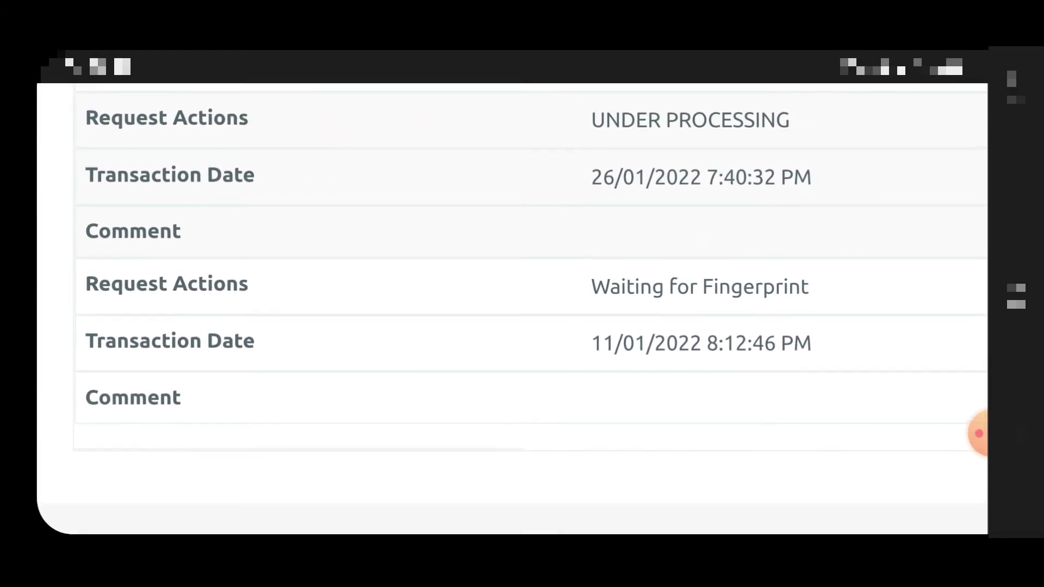
scroll(513, 310, "up", 1)
scroll(512, 326, "up", 2)
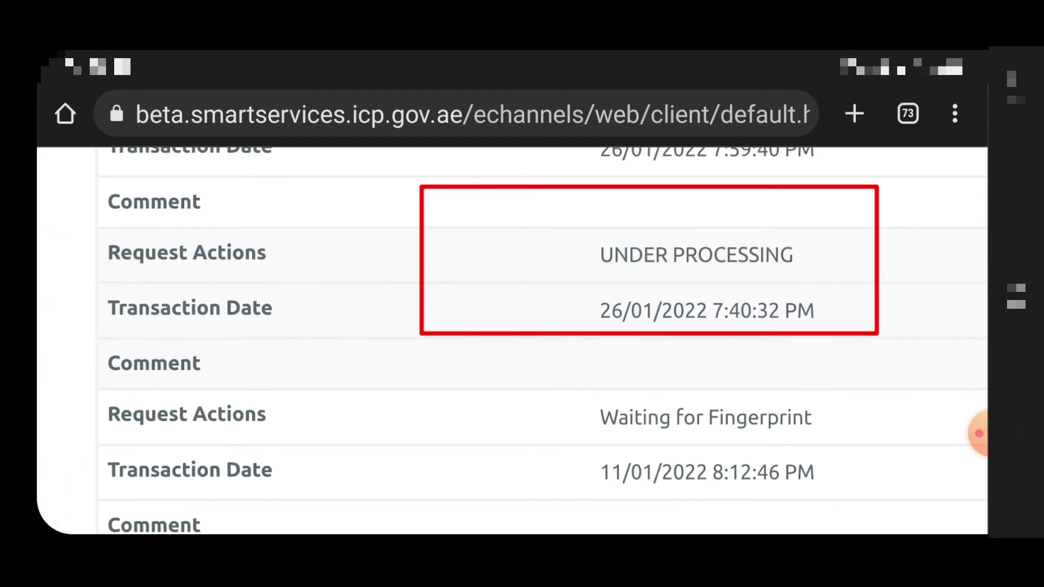
scroll(542, 341, "up", 2)
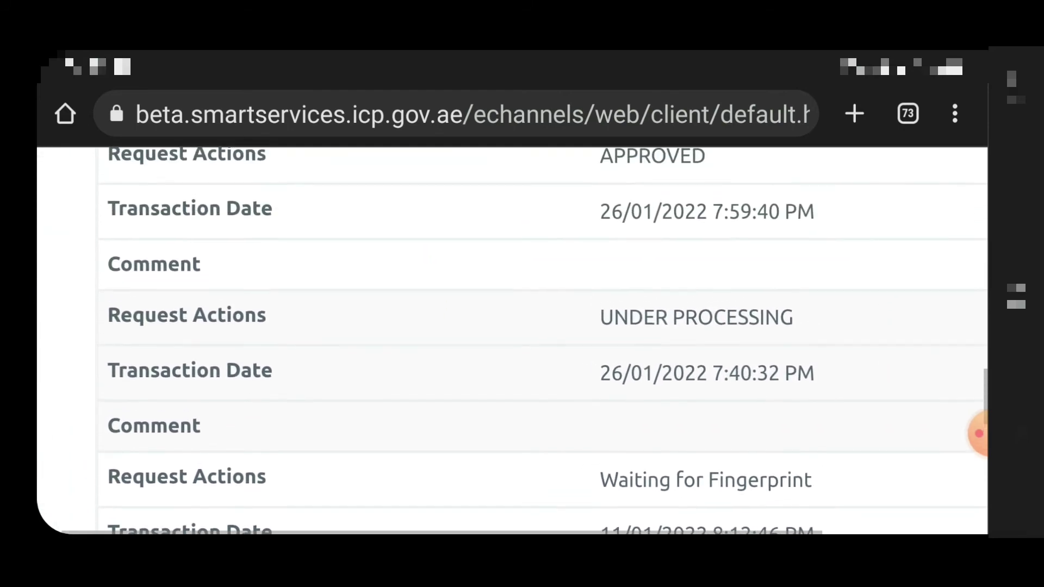
scroll(543, 342, "up", 2)
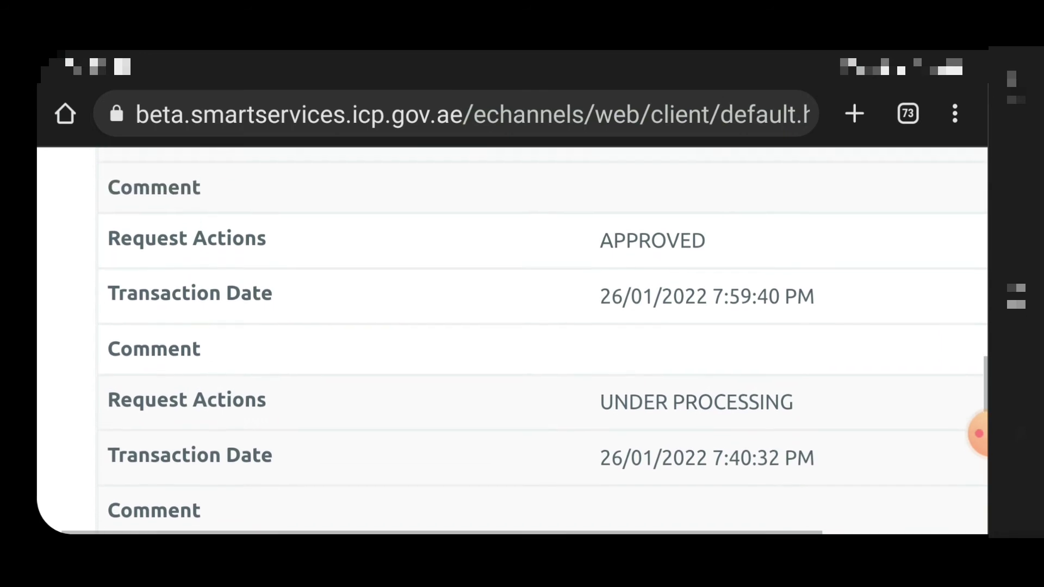
scroll(513, 341, "up", 2)
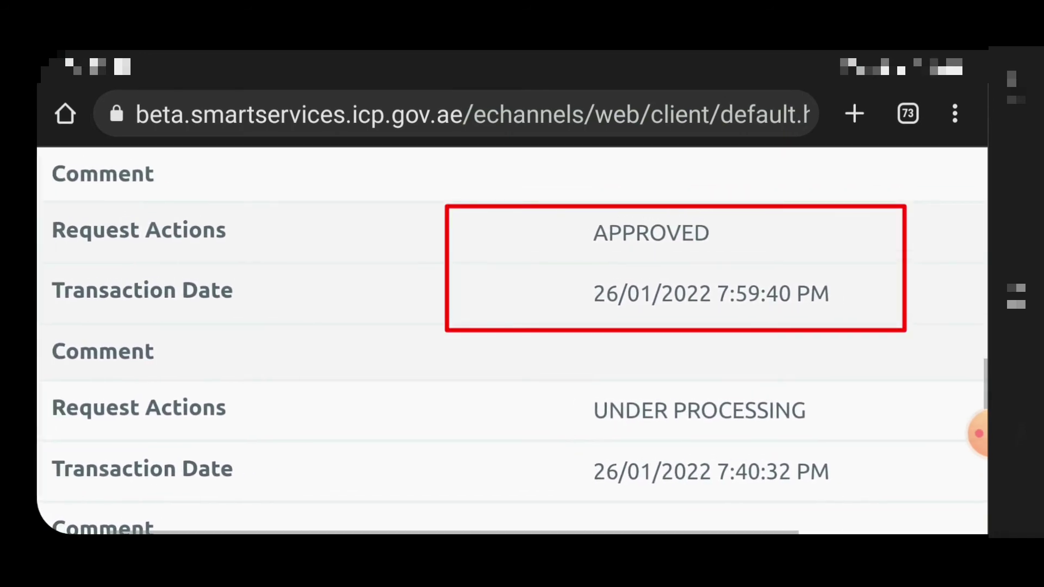
scroll(513, 341, "left", 2)
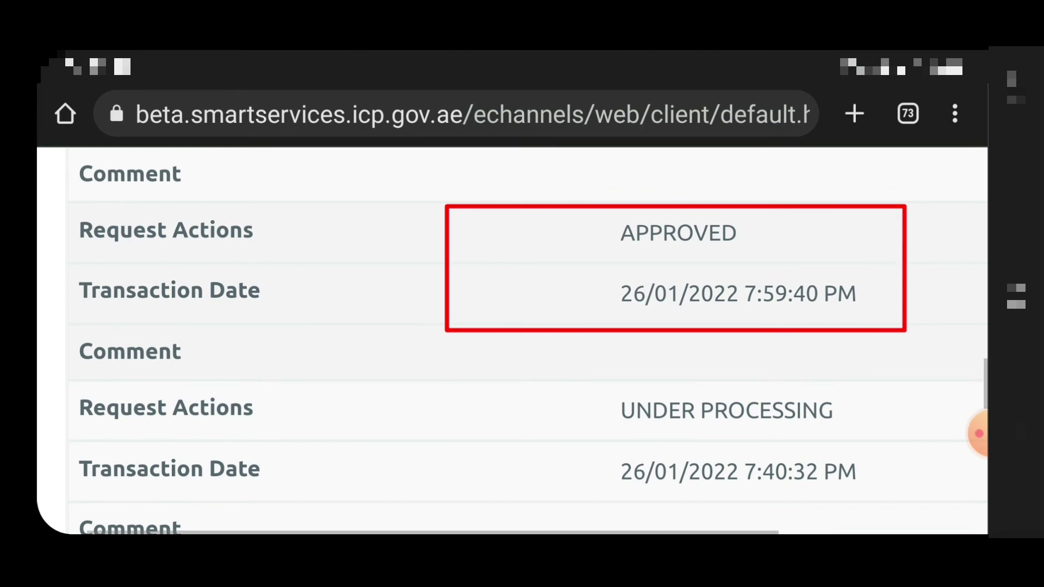
scroll(527, 341, "up", 4)
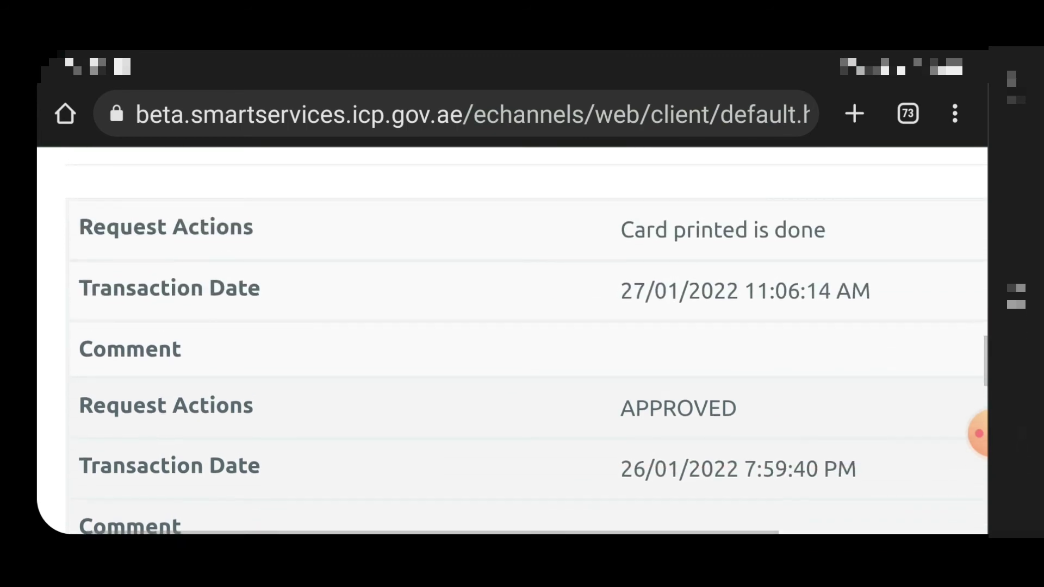
scroll(527, 341, "up", 2)
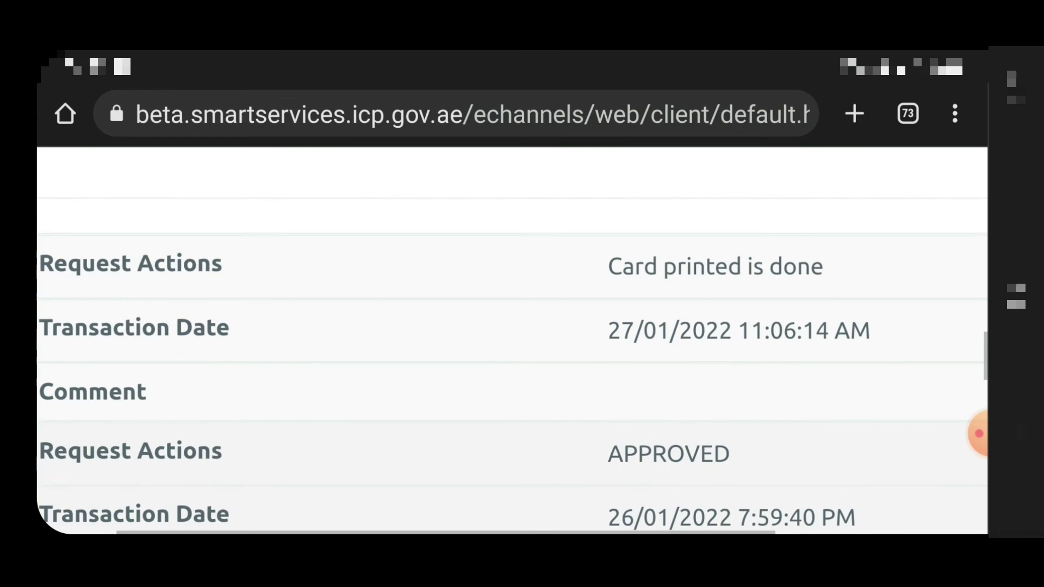
scroll(522, 326, "up", 3)
scroll(523, 326, "down", 1)
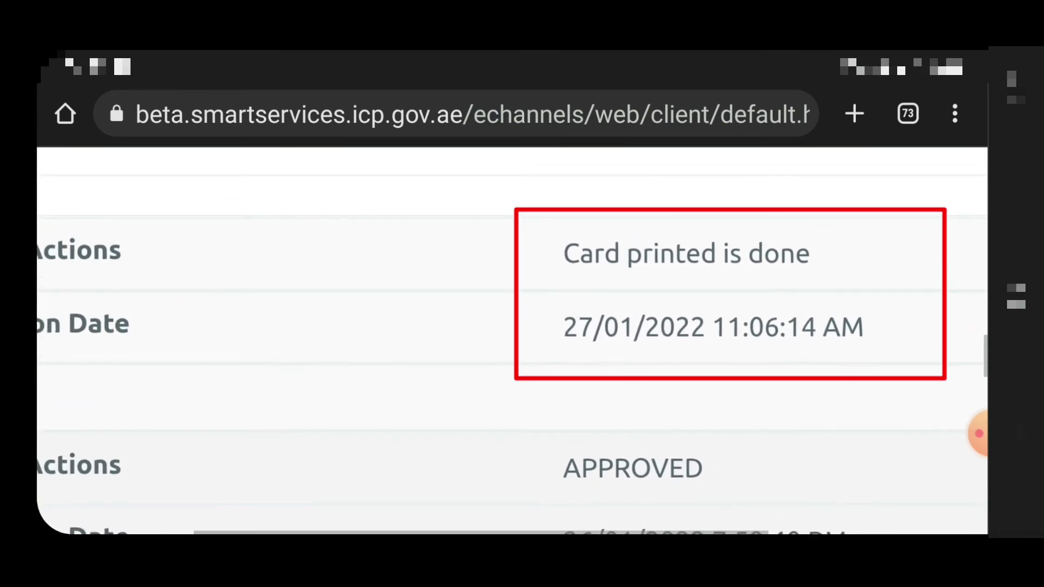
scroll(523, 326, "down", 1)
scroll(522, 326, "down", 1)
scroll(523, 327, "down", 1)
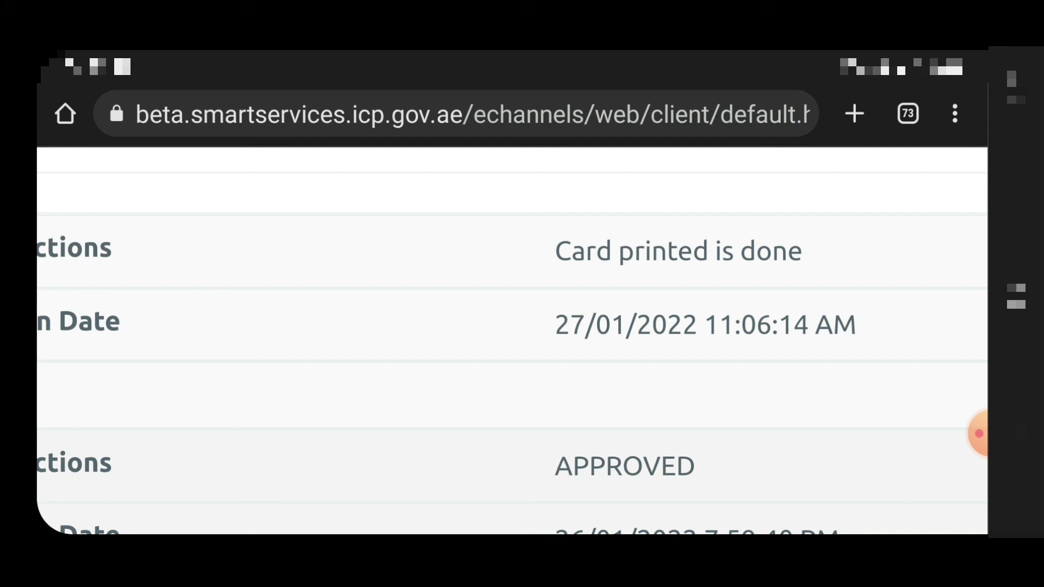
scroll(522, 343, "down", 1)
scroll(522, 342, "down", 1)
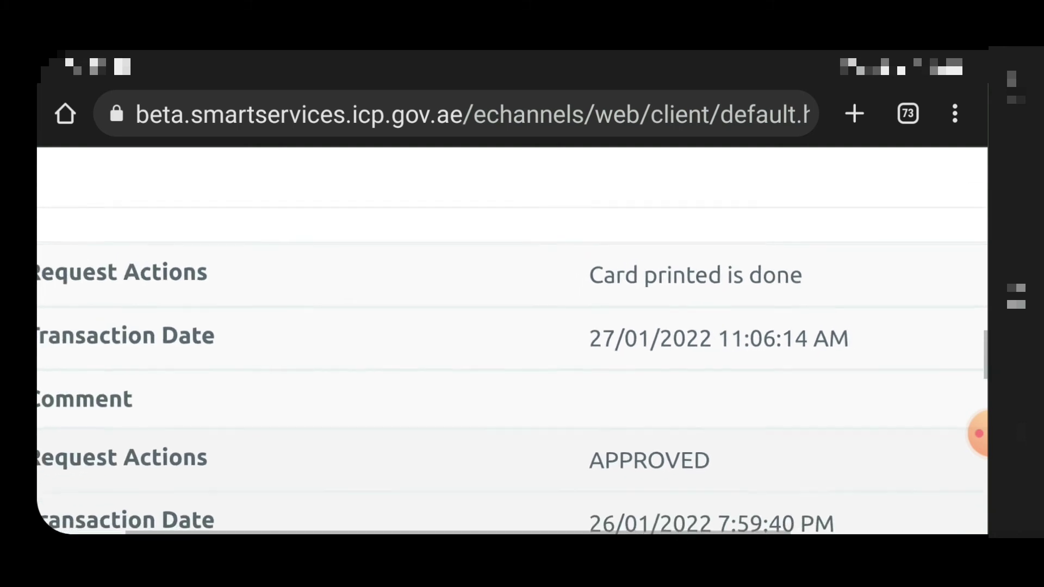
scroll(523, 342, "down", 1)
scroll(523, 343, "down", 1)
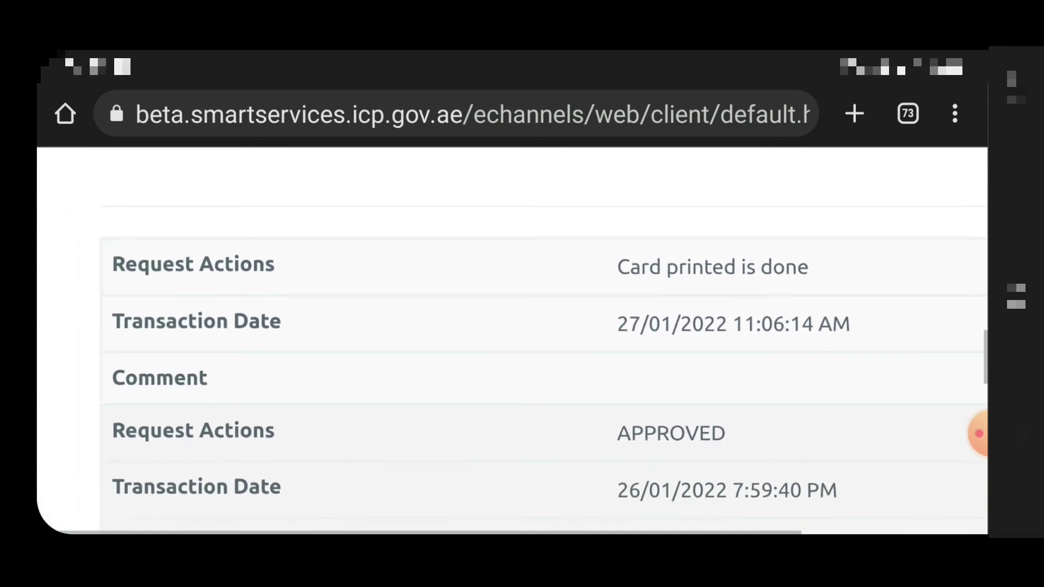
scroll(523, 342, "down", 1)
scroll(522, 343, "down", 1)
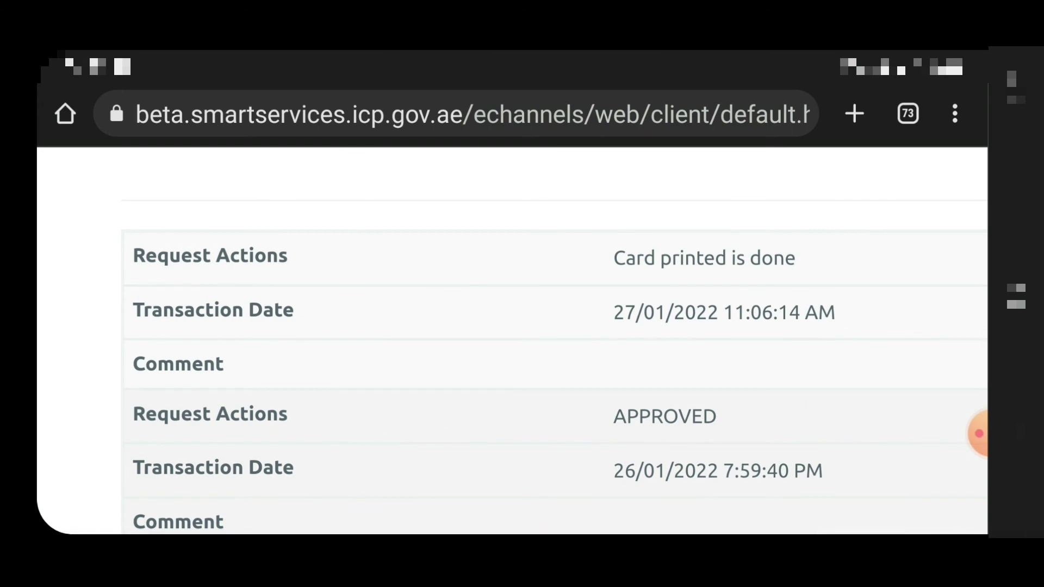
scroll(522, 343, "down", 1)
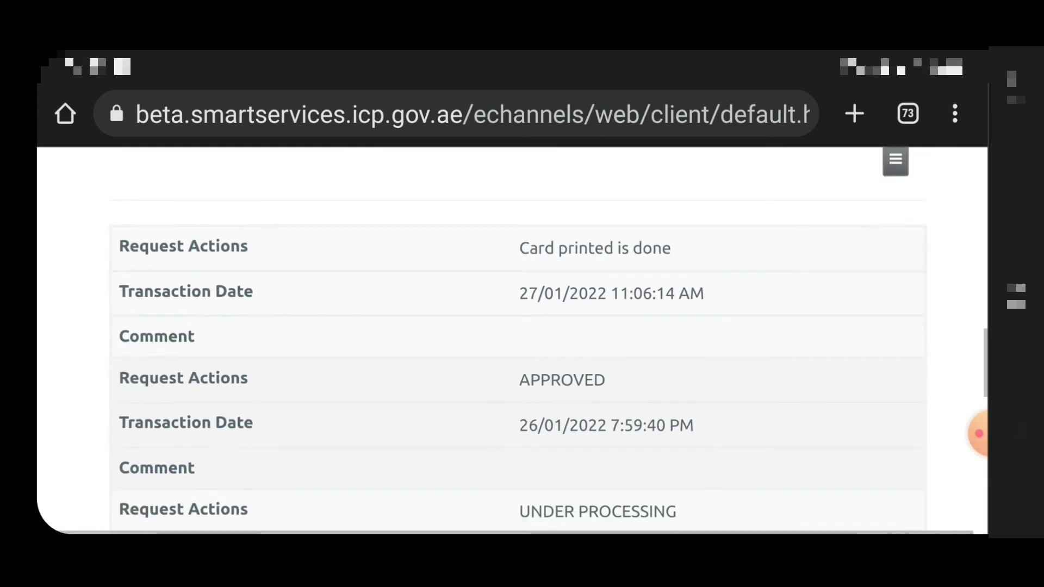
scroll(522, 343, "down", 1)
scroll(523, 343, "up", 1)
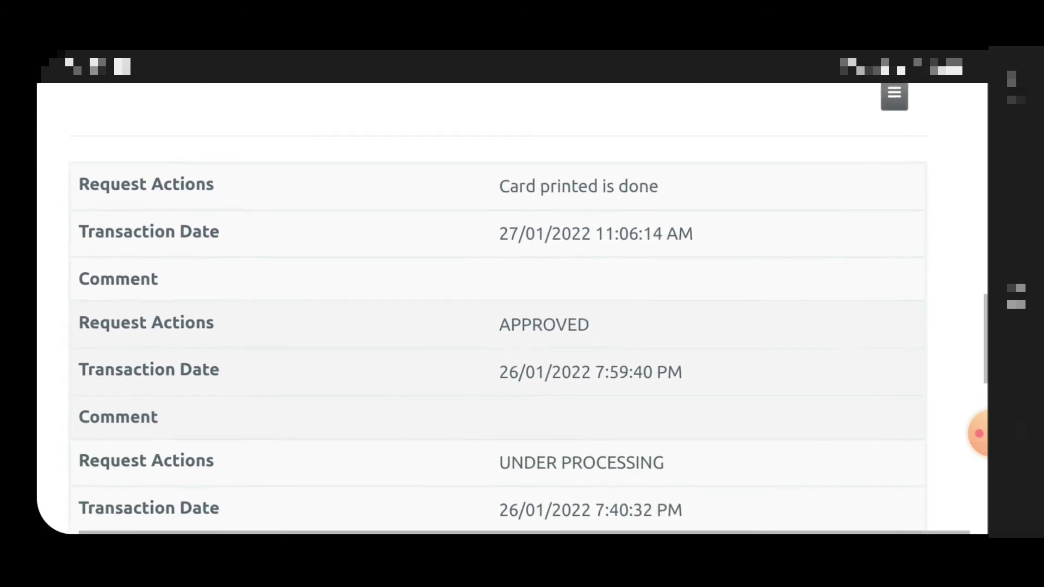
scroll(522, 343, "up", 1)
scroll(522, 343, "up", 1)
scroll(523, 326, "down", 1)
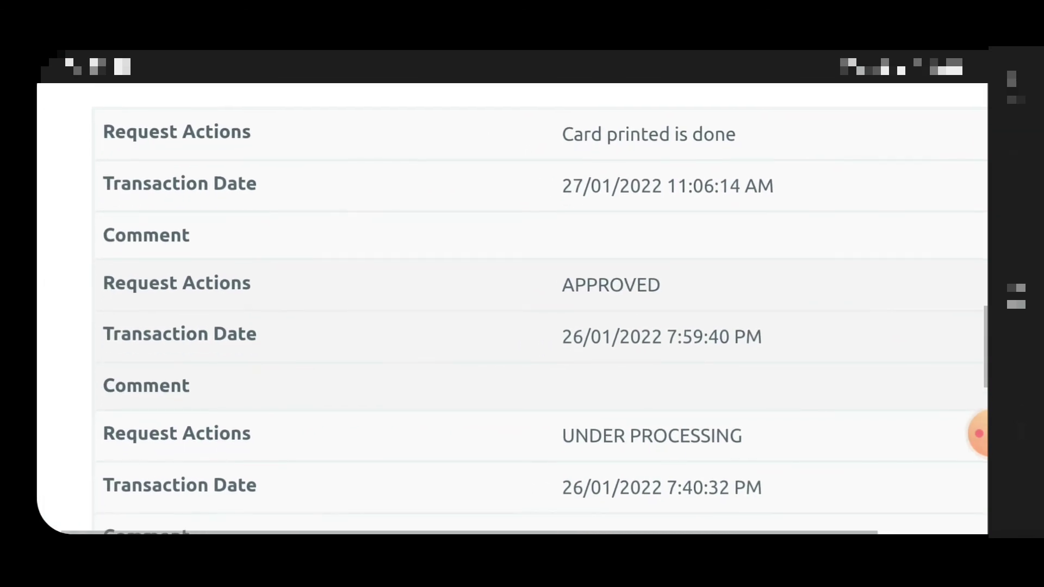
scroll(523, 326, "down", 1)
scroll(538, 310, "down", 1)
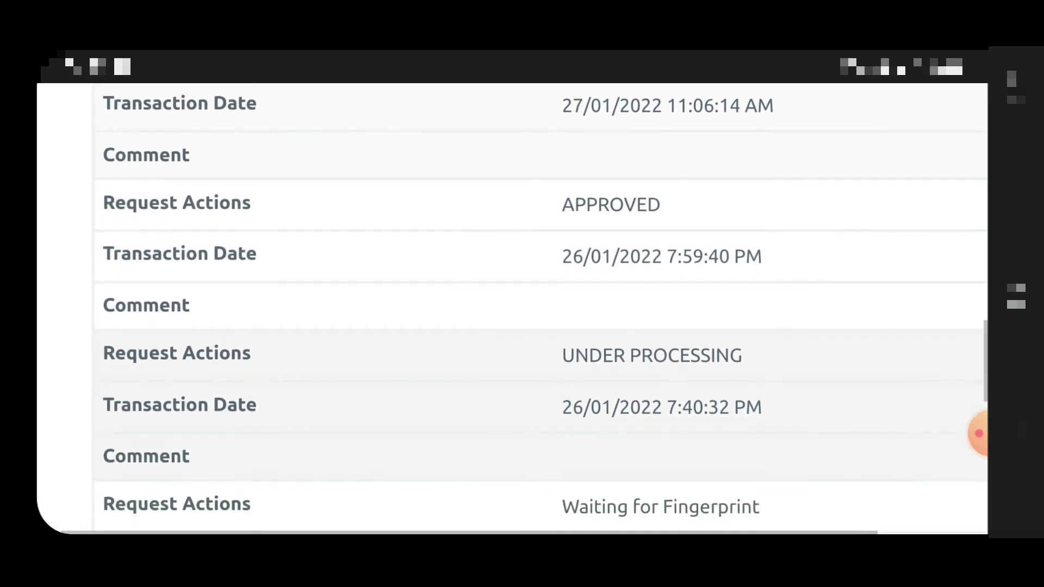
scroll(538, 310, "down", 2)
scroll(523, 310, "down", 2)
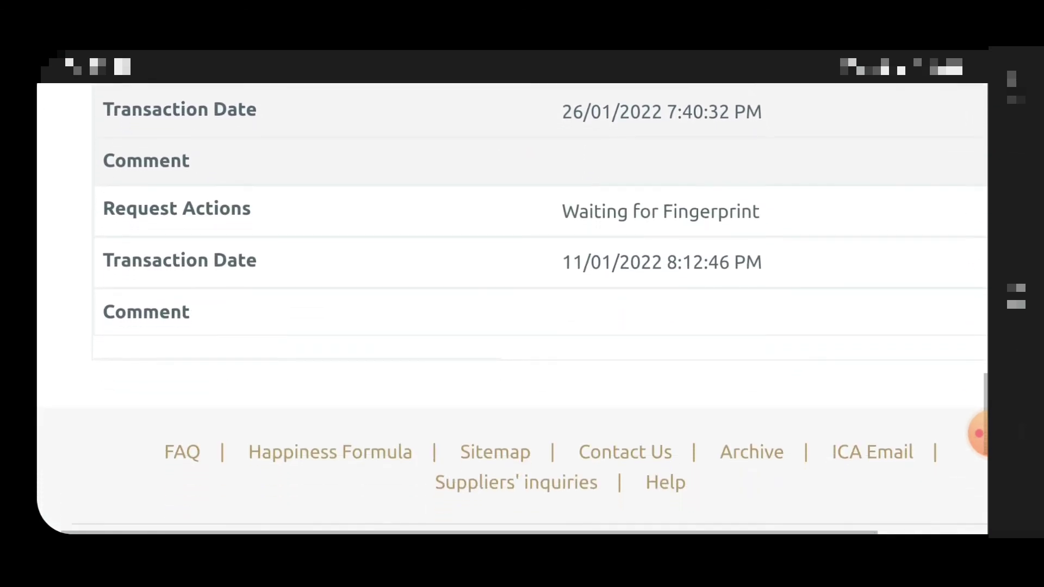